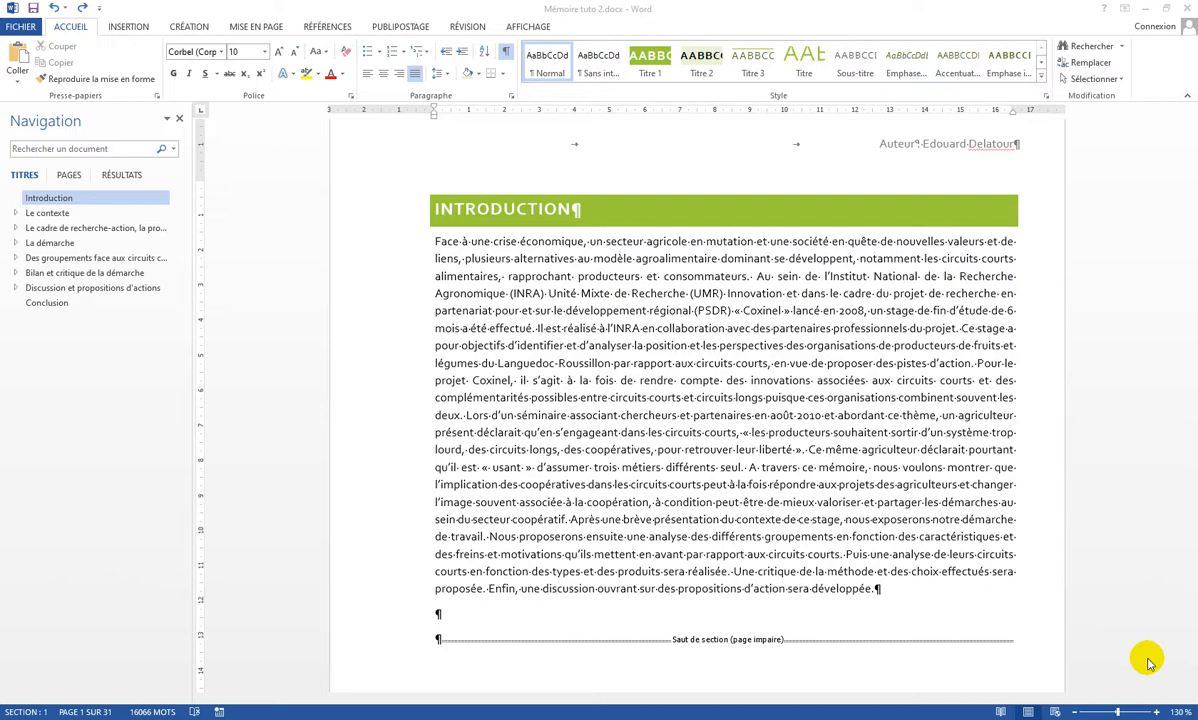
Lay out the body paragraph under the Introduction heading in two columns.
{"action": "double_click", "coordinate": [361, 297]}
{"action": "scroll", "coordinate": [356, 292], "scroll_direction": "up", "scroll_amount": 1}
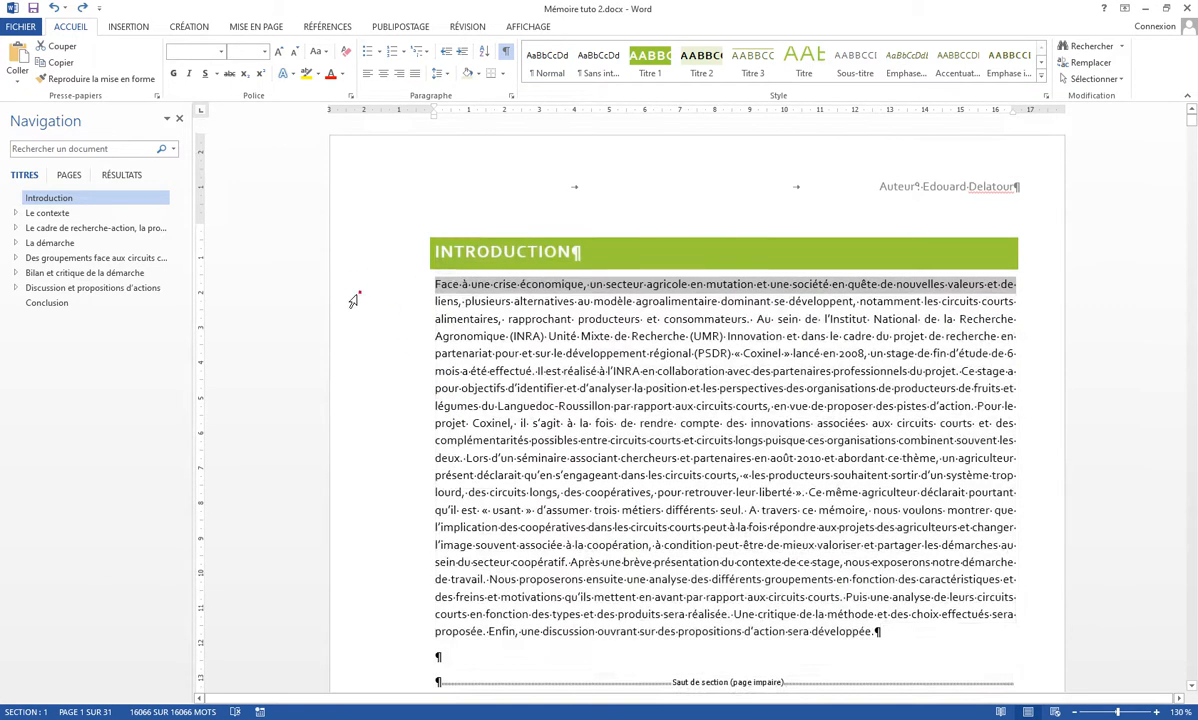
{"action": "left_click", "coordinate": [352, 300]}
{"action": "double_click", "coordinate": [351, 301]}
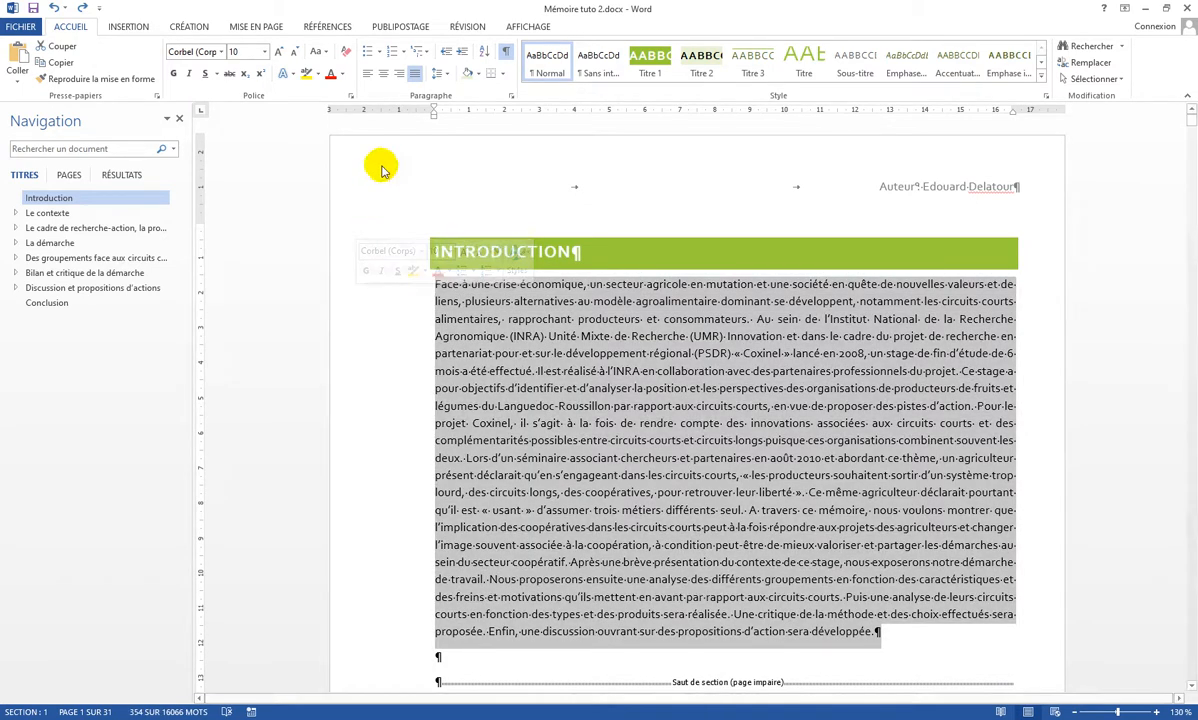
{"action": "left_click", "coordinate": [264, 28]}
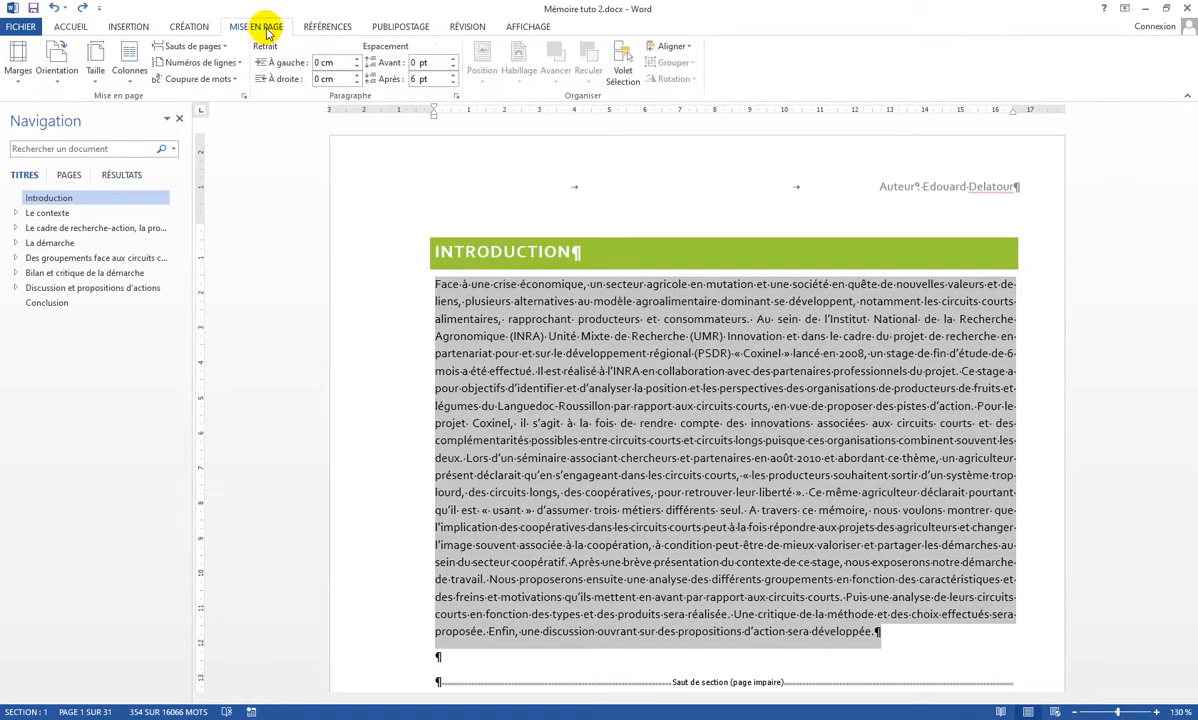
{"action": "left_click", "coordinate": [131, 72]}
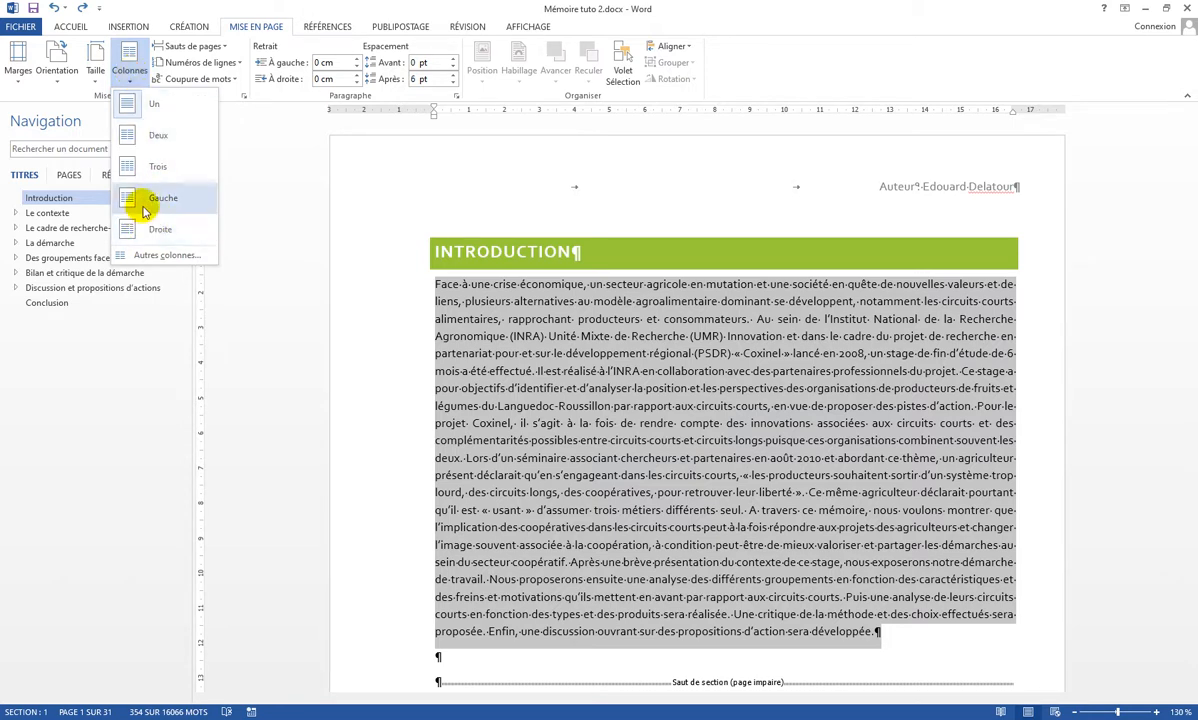
{"action": "left_click", "coordinate": [141, 137]}
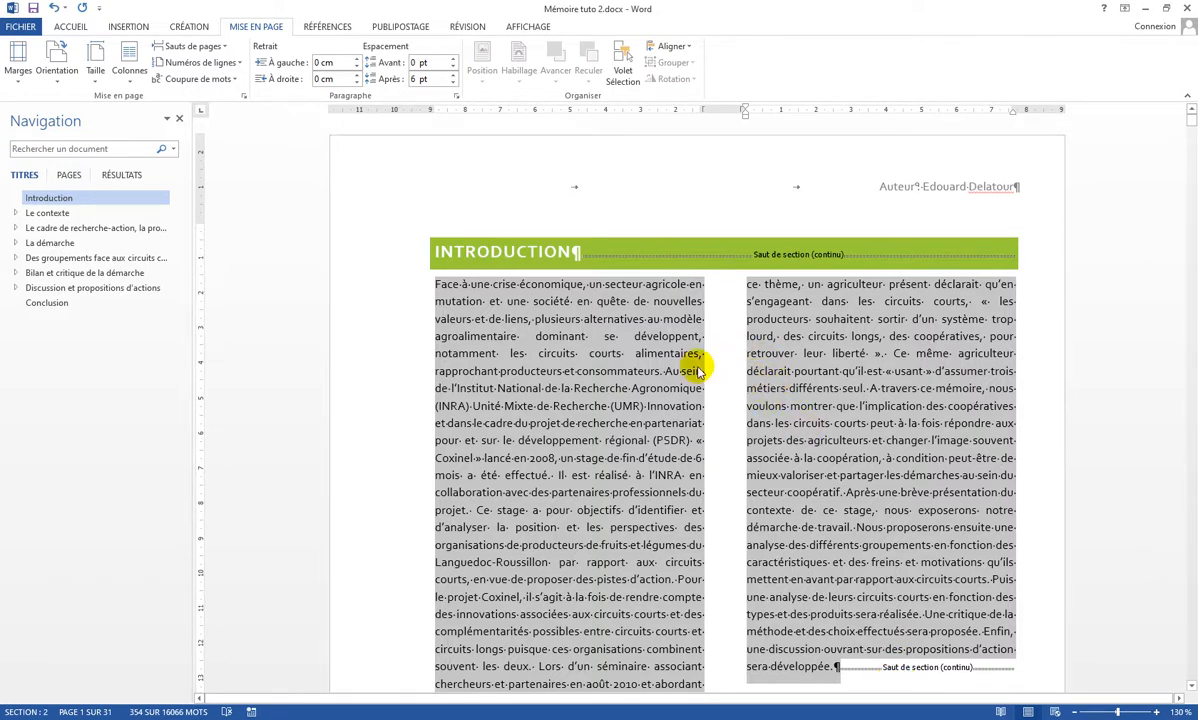
Give the two columns unequal widths, with the first column 9 cm wide and 1 cm spacing.
{"action": "left_click", "coordinate": [128, 70]}
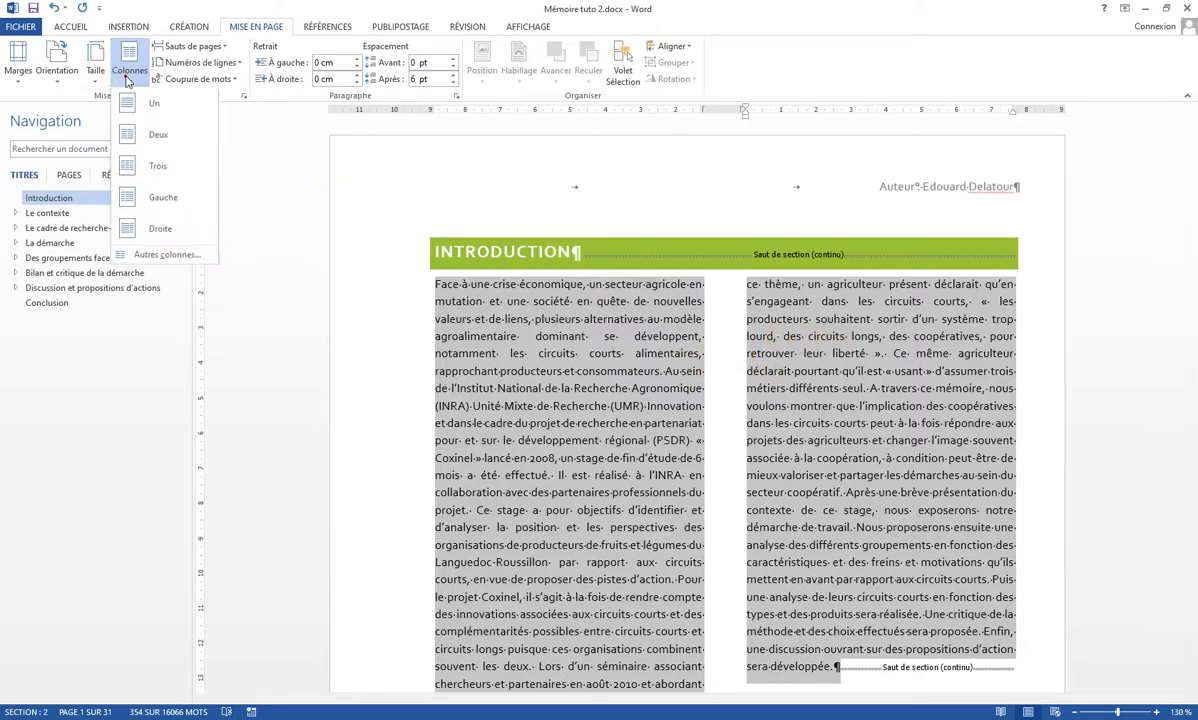
{"action": "left_click", "coordinate": [167, 252]}
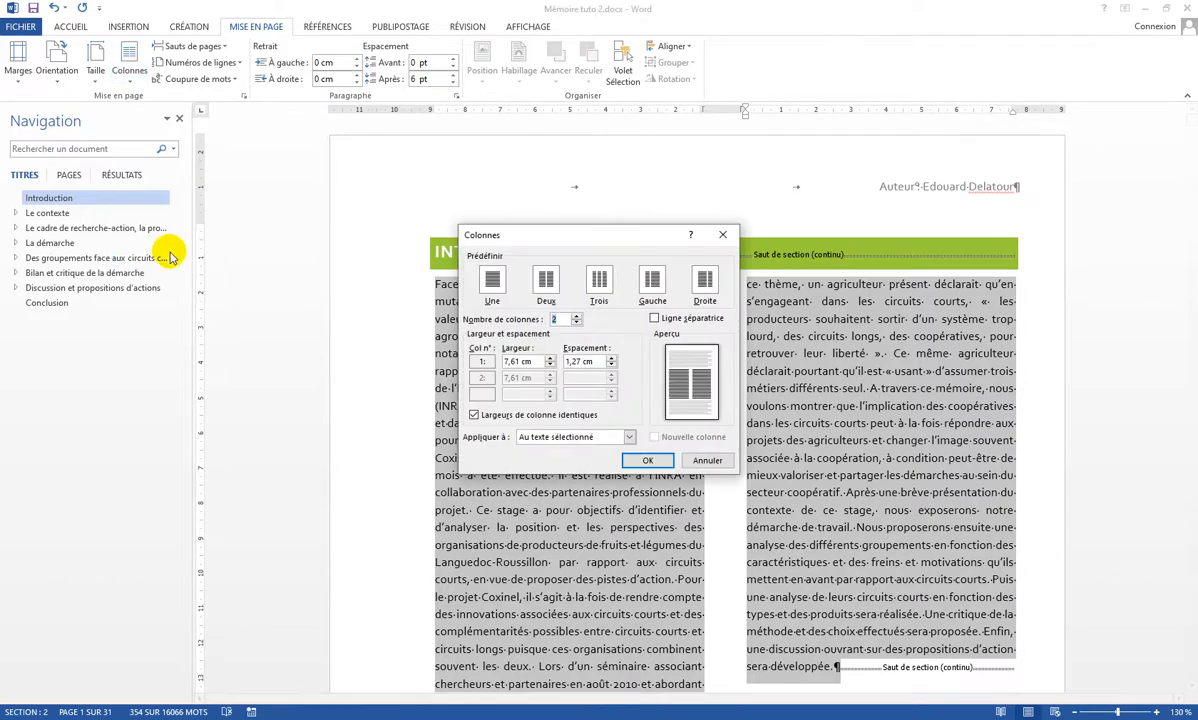
{"action": "left_click", "coordinate": [474, 414]}
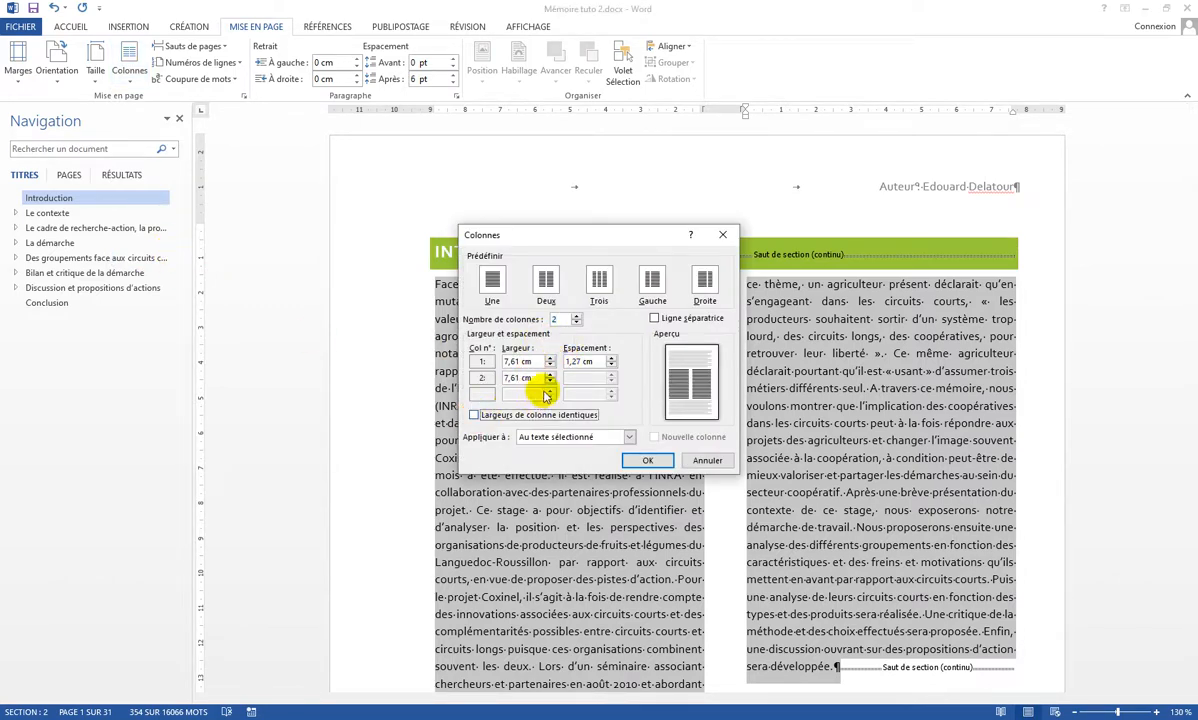
{"action": "left_click", "coordinate": [551, 358]}
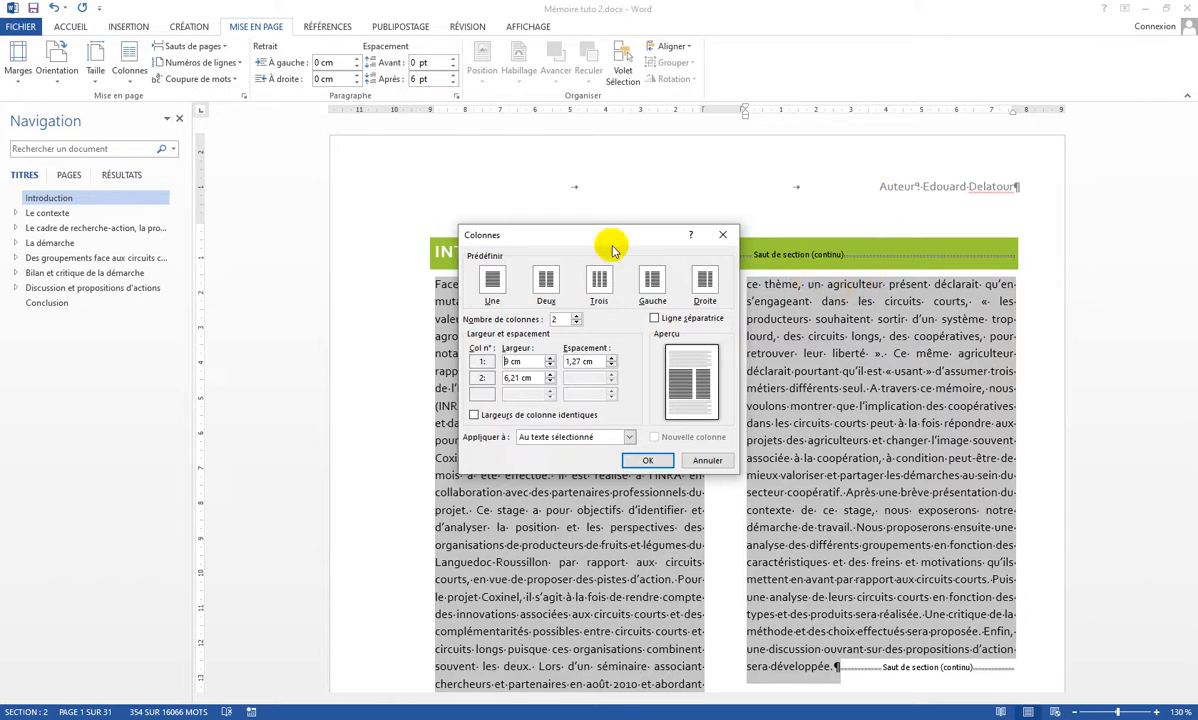
{"action": "left_click", "coordinate": [612, 365]}
{"action": "left_click", "coordinate": [612, 365]}
{"action": "left_click", "coordinate": [612, 365]}
{"action": "left_click", "coordinate": [612, 365]}
{"action": "left_click", "coordinate": [611, 359]}
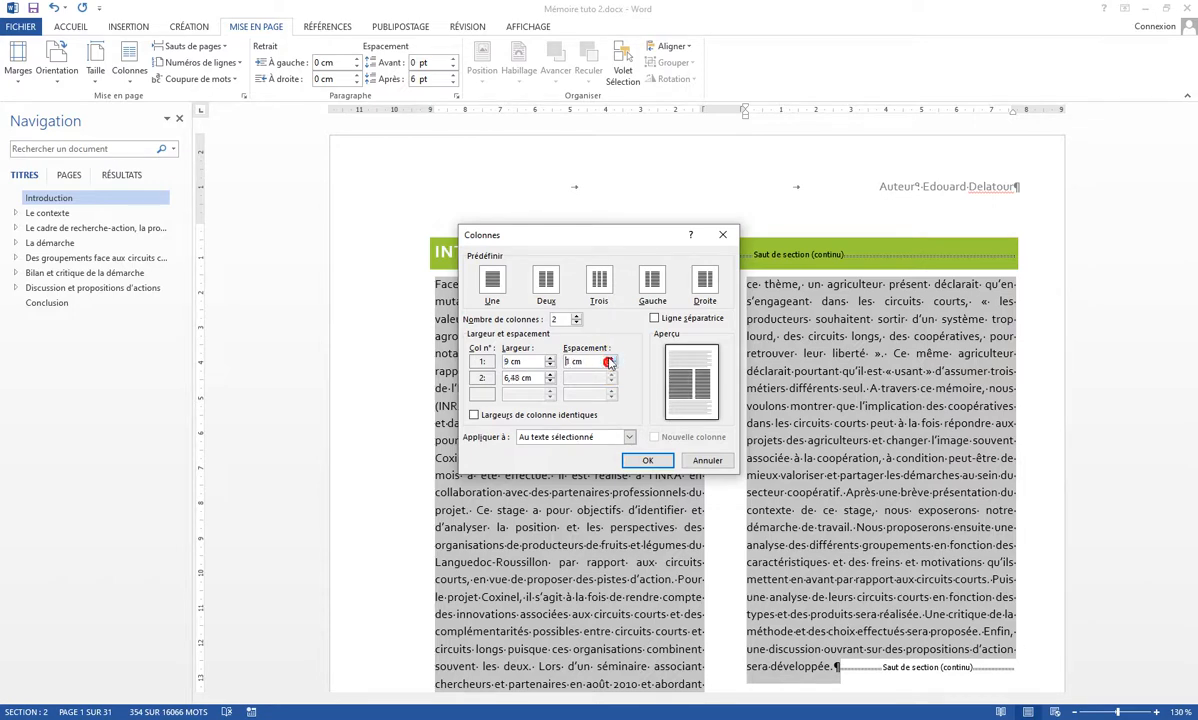
{"action": "left_click", "coordinate": [646, 460]}
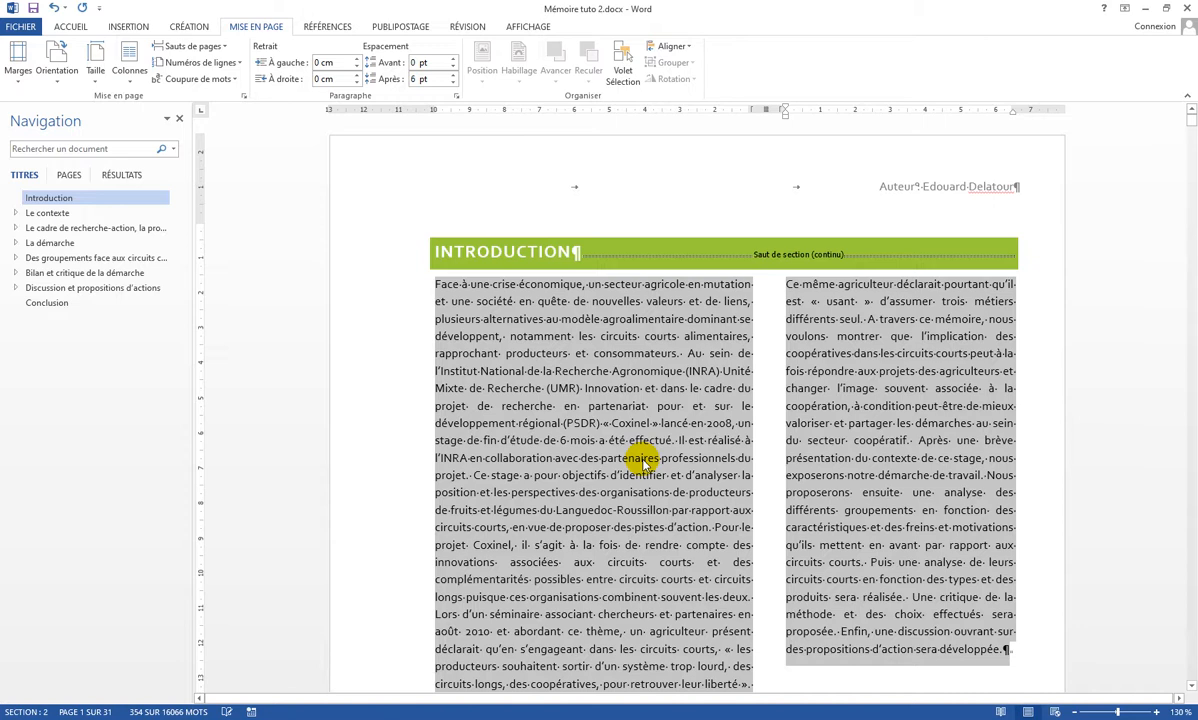
Make the two columns equal in width with 0.5 cm spacing and a separator line between them.
{"action": "left_click", "coordinate": [129, 70]}
{"action": "left_click", "coordinate": [155, 256]}
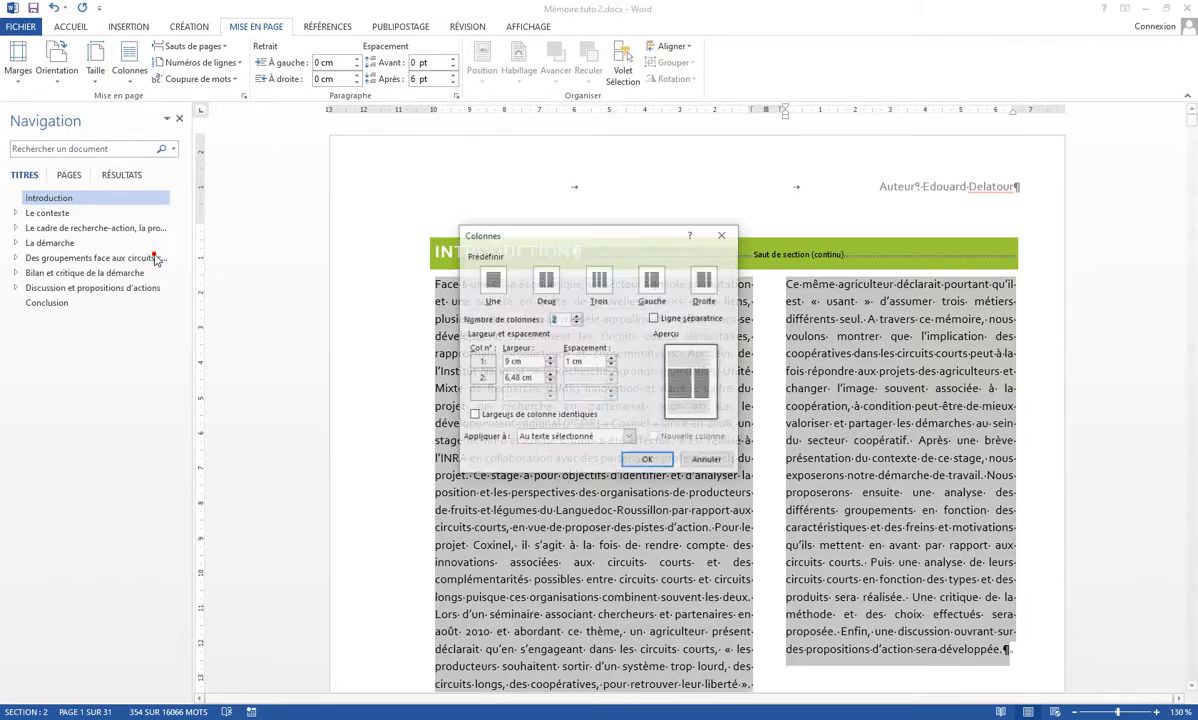
{"action": "left_click", "coordinate": [474, 415]}
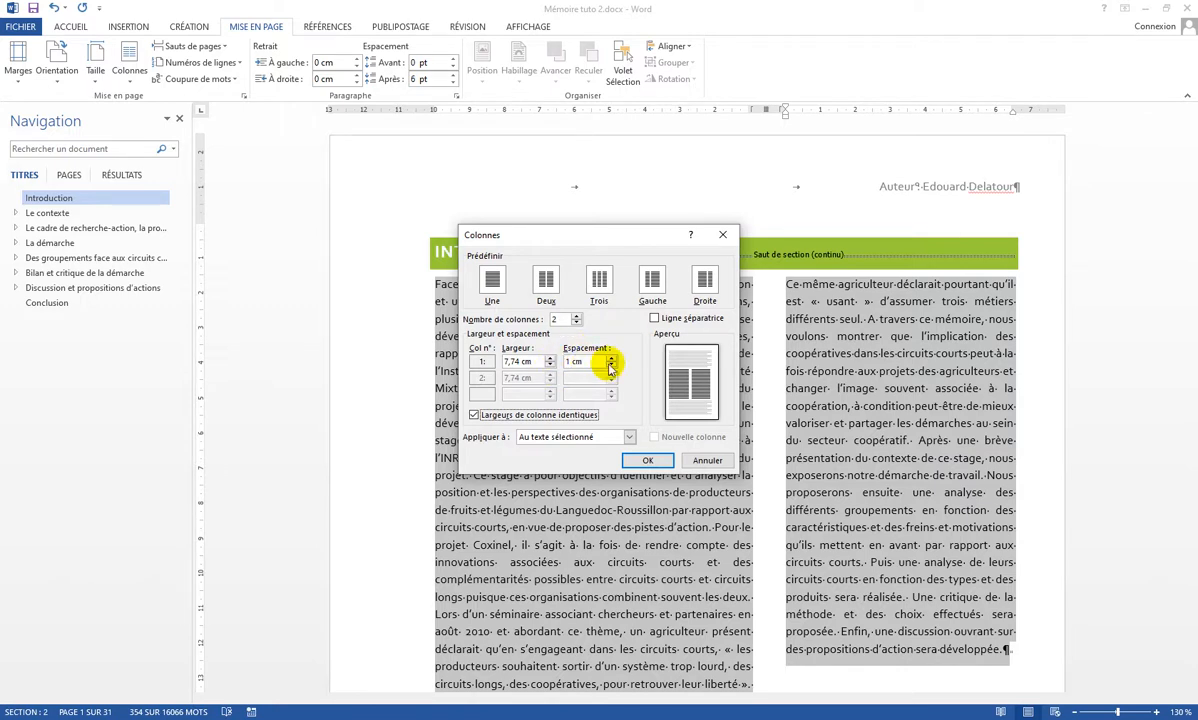
{"action": "left_click", "coordinate": [610, 366]}
{"action": "left_click", "coordinate": [610, 366]}
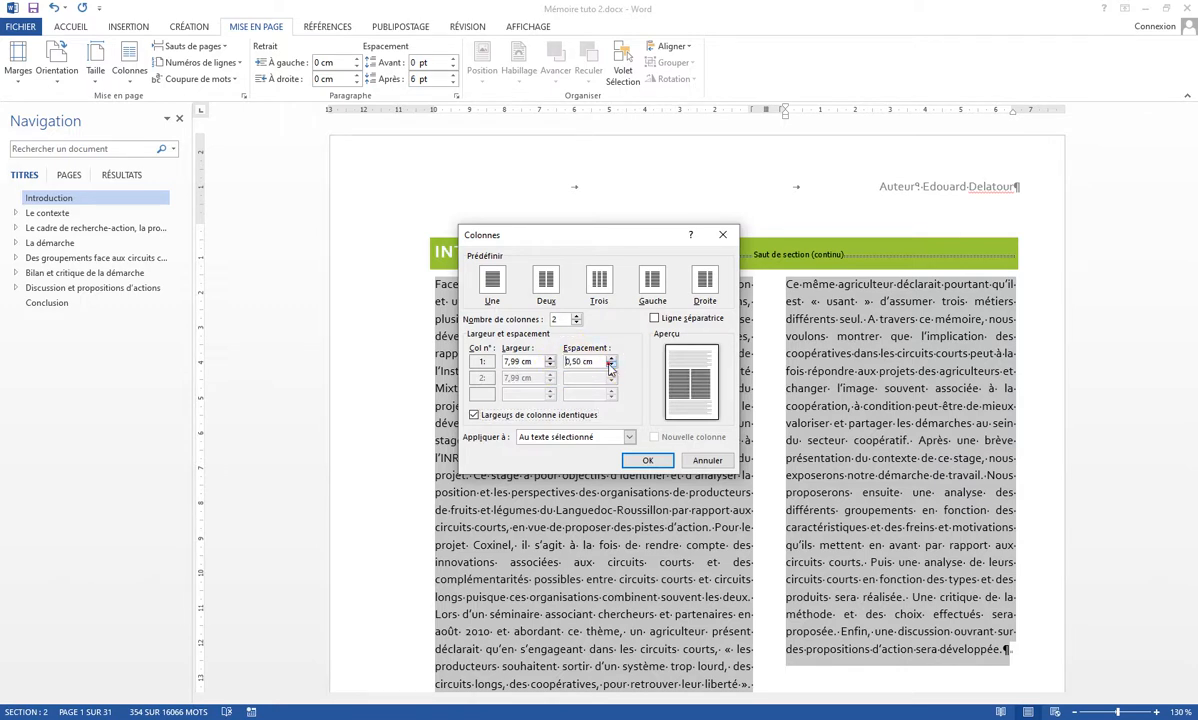
{"action": "left_click", "coordinate": [610, 366]}
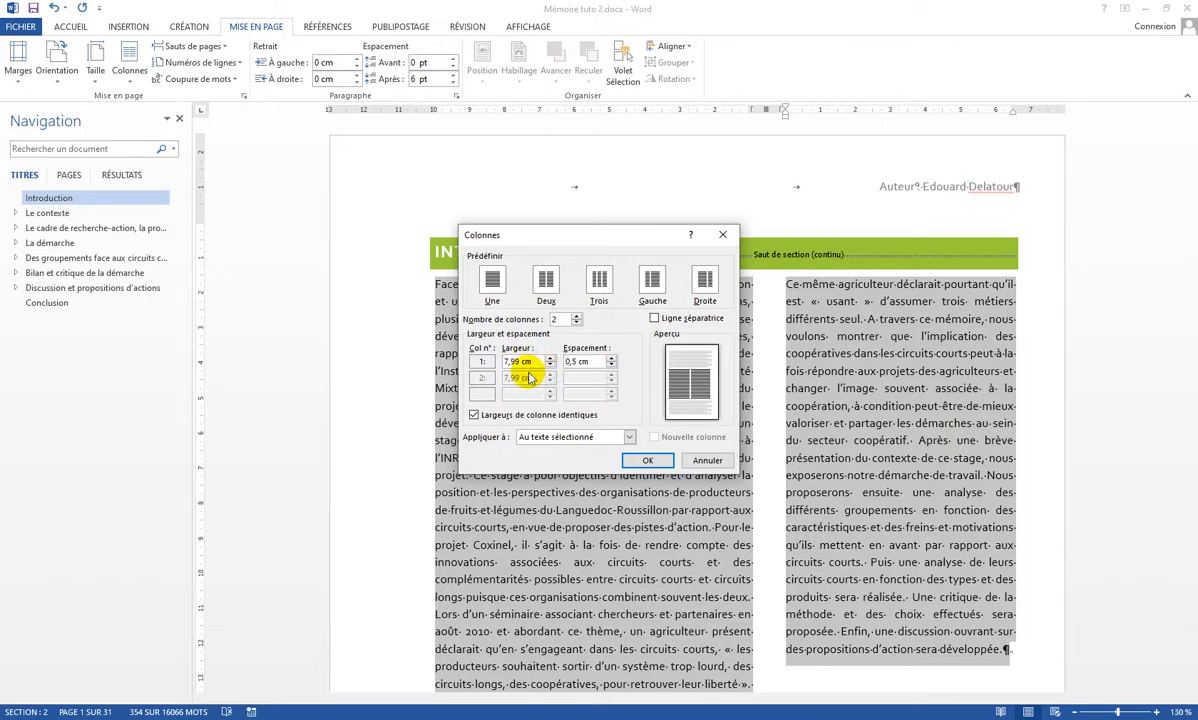
{"action": "left_click", "coordinate": [654, 319]}
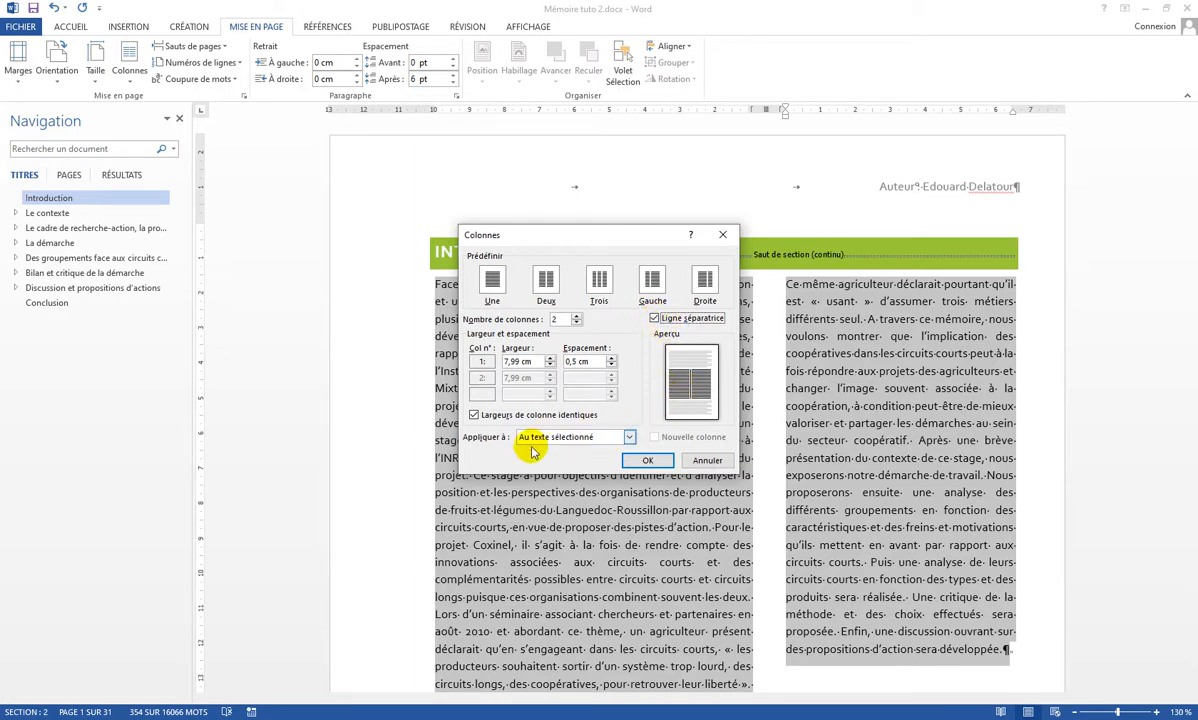
{"action": "left_click", "coordinate": [642, 463]}
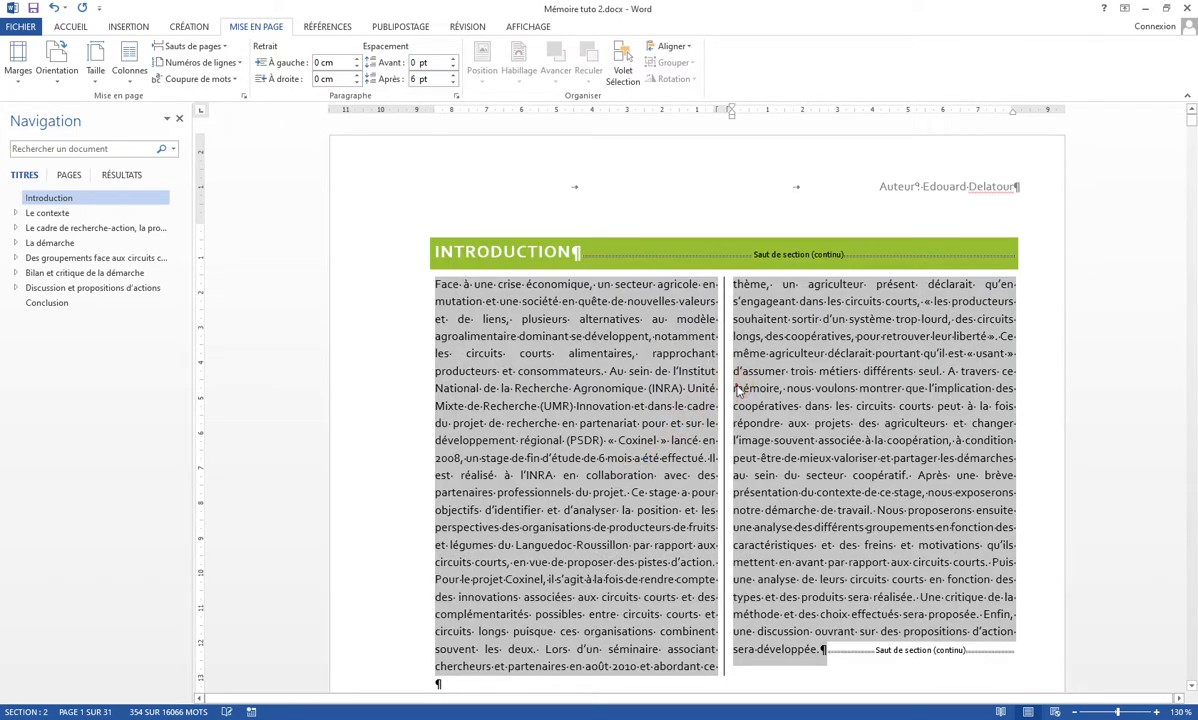
{"action": "left_click", "coordinate": [738, 390]}
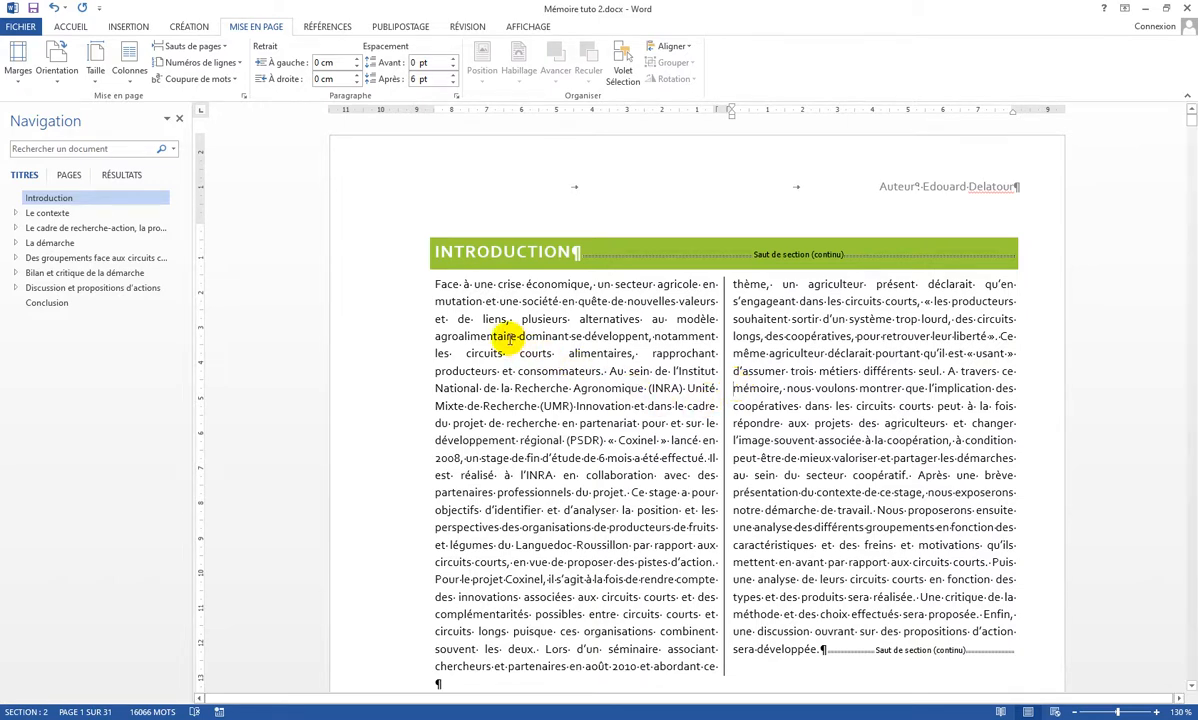
Turn the initial "F" of the Introduction paragraph into a drop cap placed in the text.
{"action": "left_click_drag", "start_coordinate": [437, 284], "coordinate": [441, 284]}
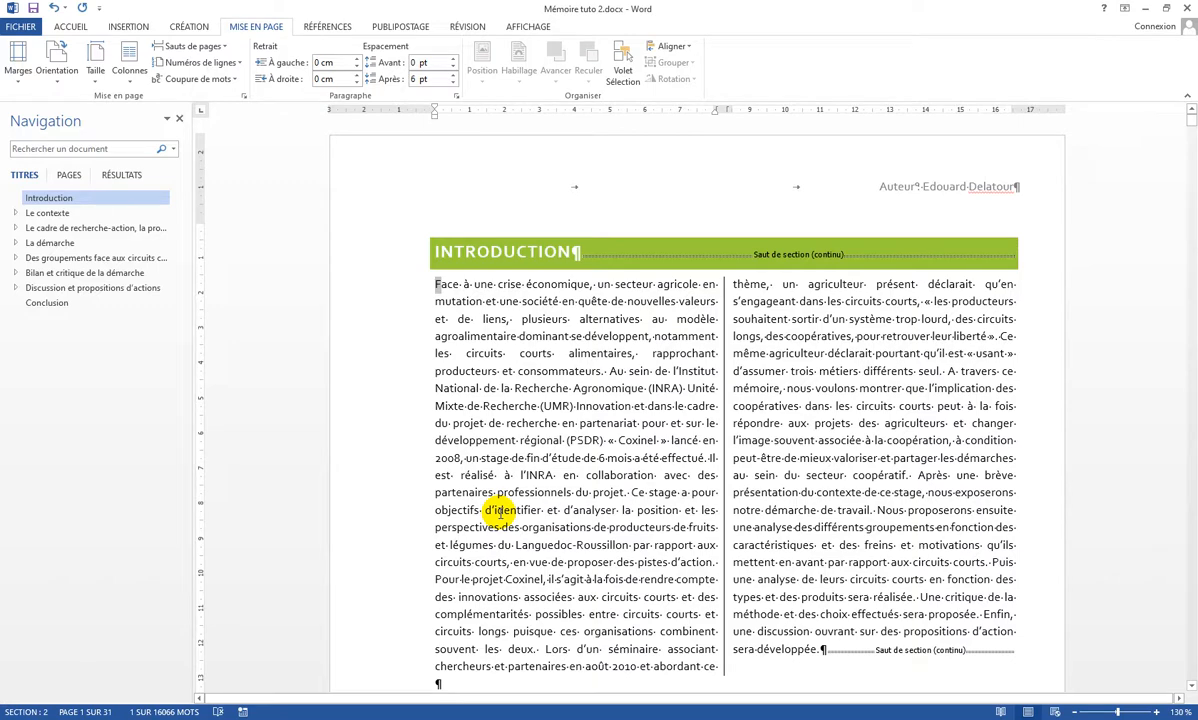
{"action": "left_click", "coordinate": [124, 27]}
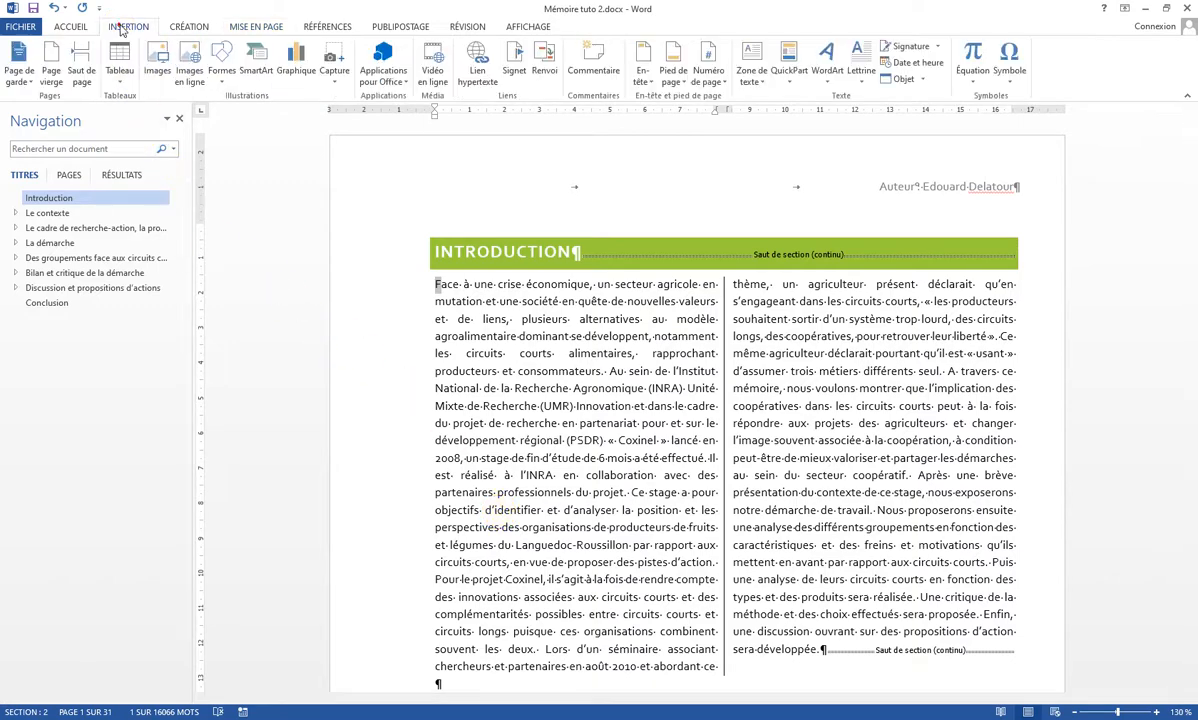
{"action": "left_click", "coordinate": [860, 74]}
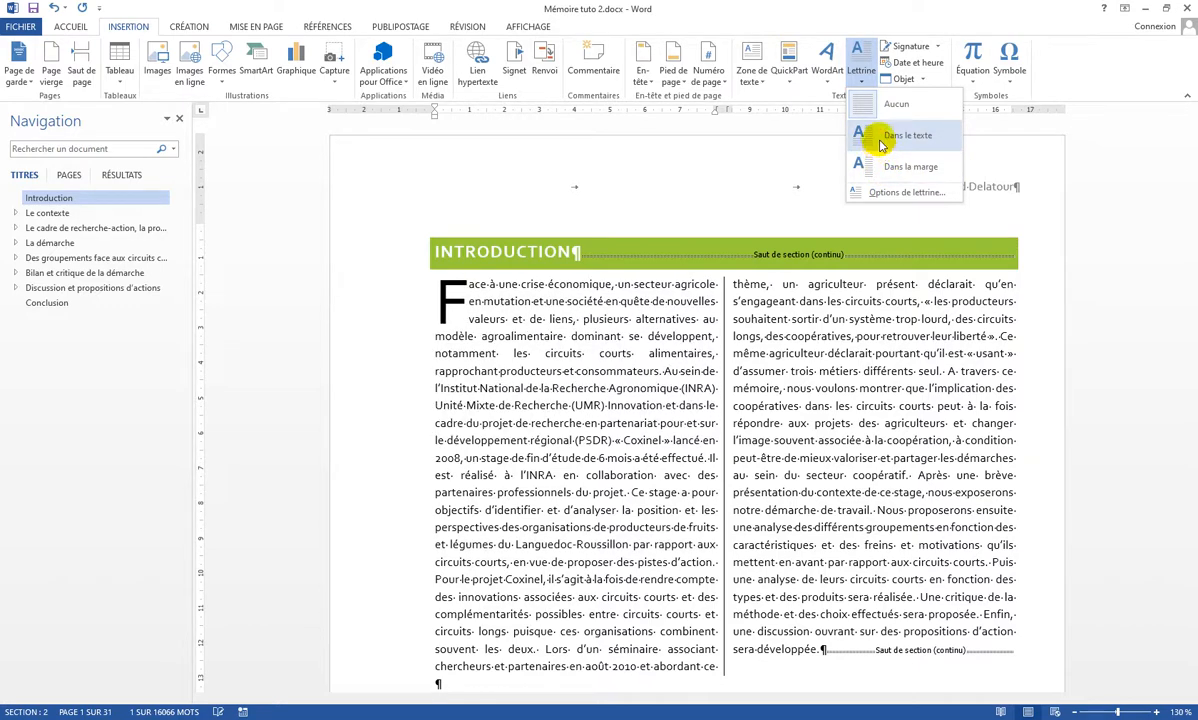
{"action": "left_click", "coordinate": [878, 140]}
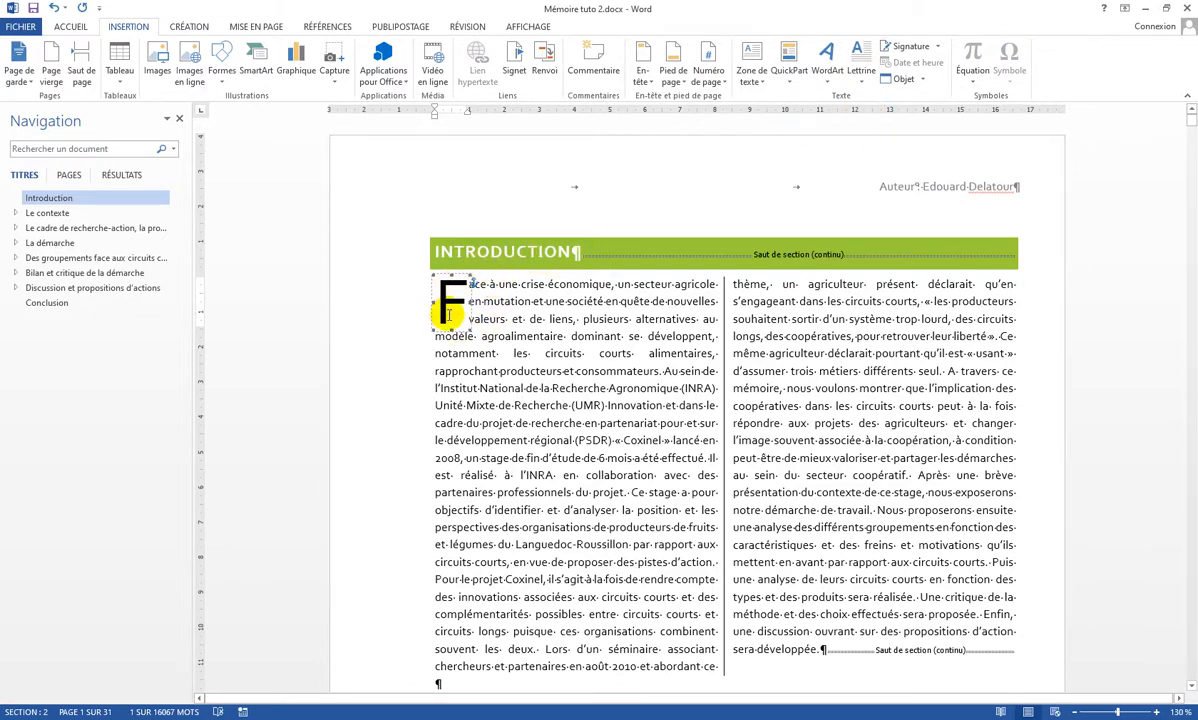
Set the drop cap's distance from the text to 0.2 cm.
{"action": "left_click", "coordinate": [868, 86]}
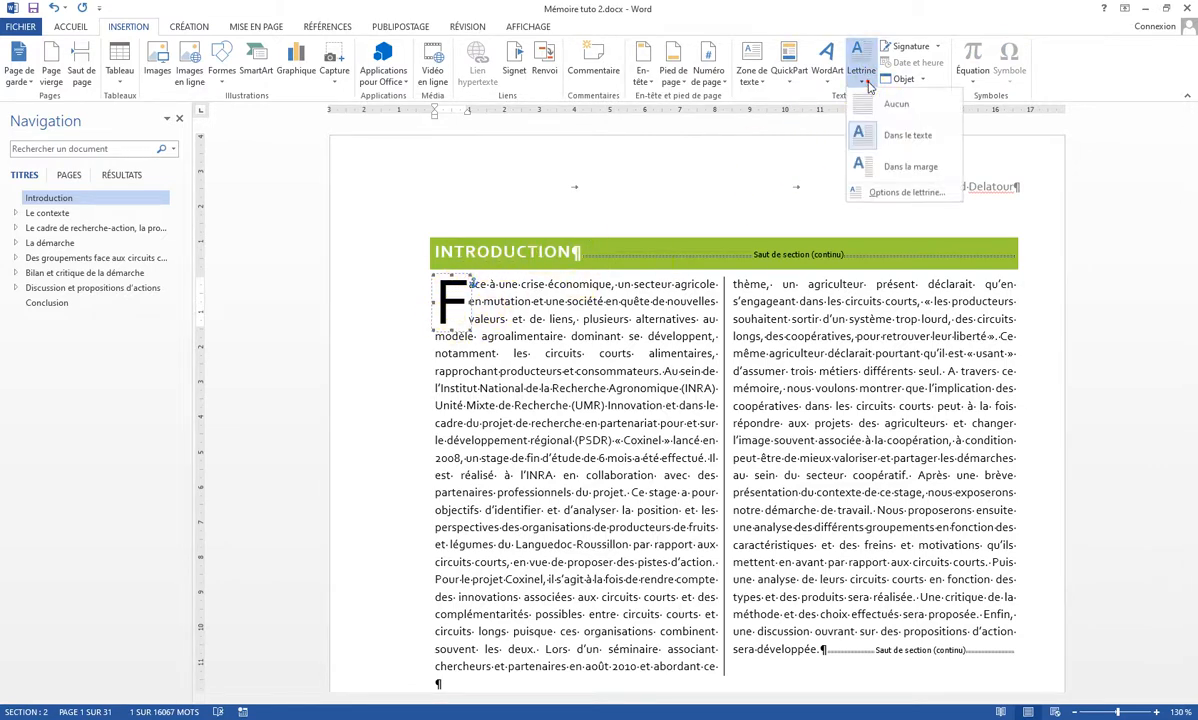
{"action": "left_click", "coordinate": [886, 195]}
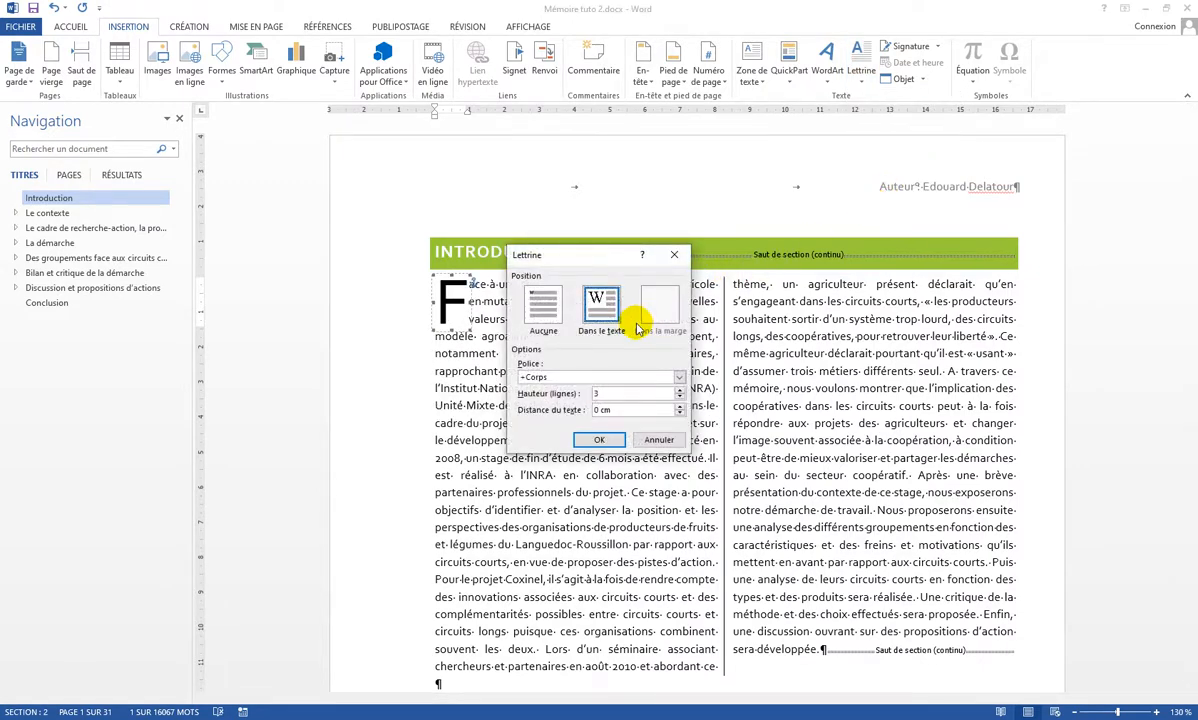
{"action": "left_click", "coordinate": [680, 413]}
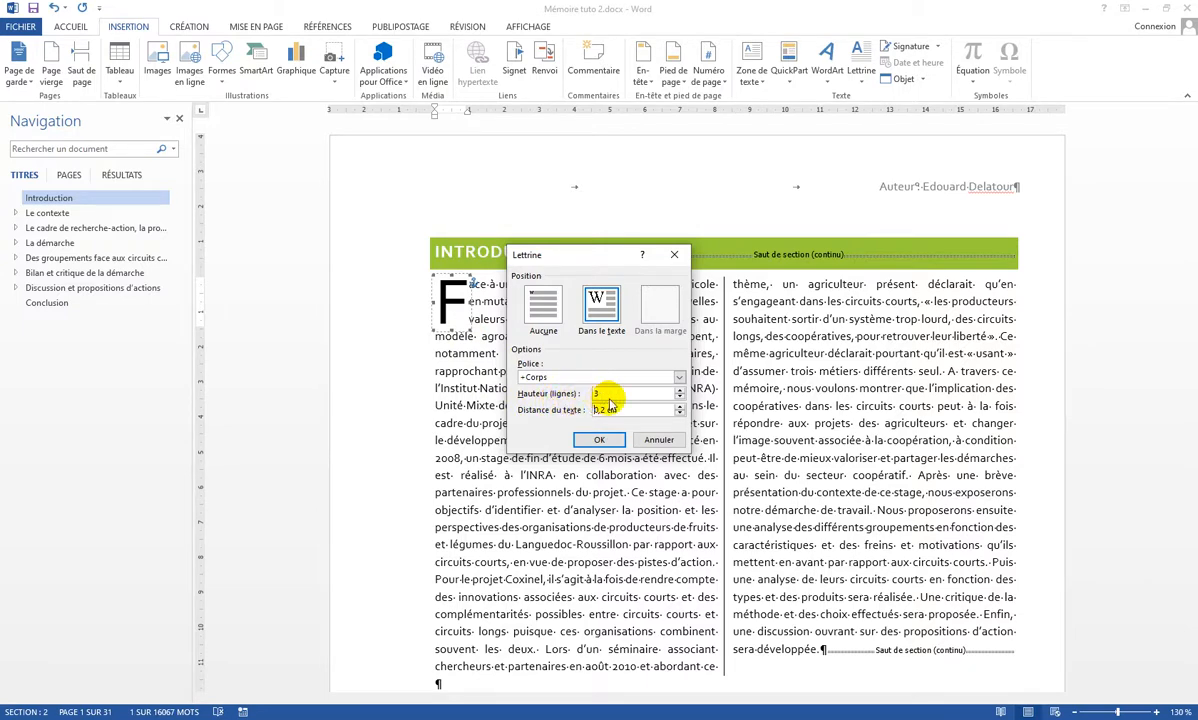
{"action": "left_click", "coordinate": [608, 440]}
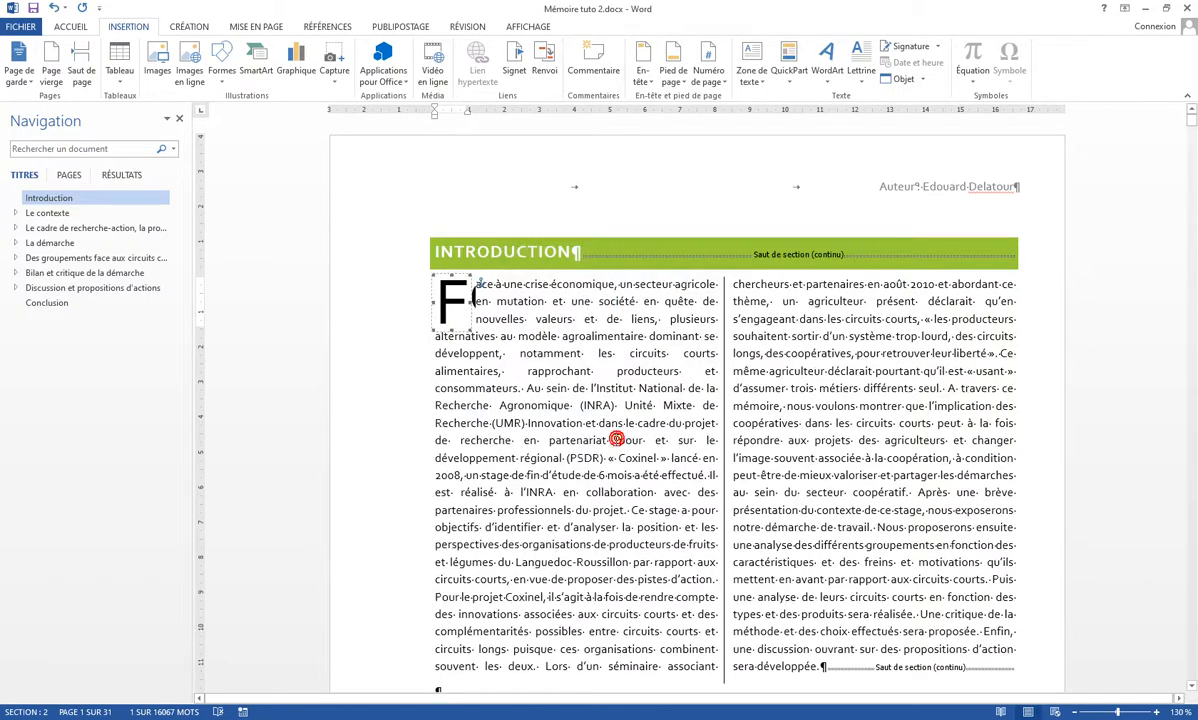
Deselect the drop cap and hide the formatting marks throughout the document.
{"action": "left_click", "coordinate": [616, 440]}
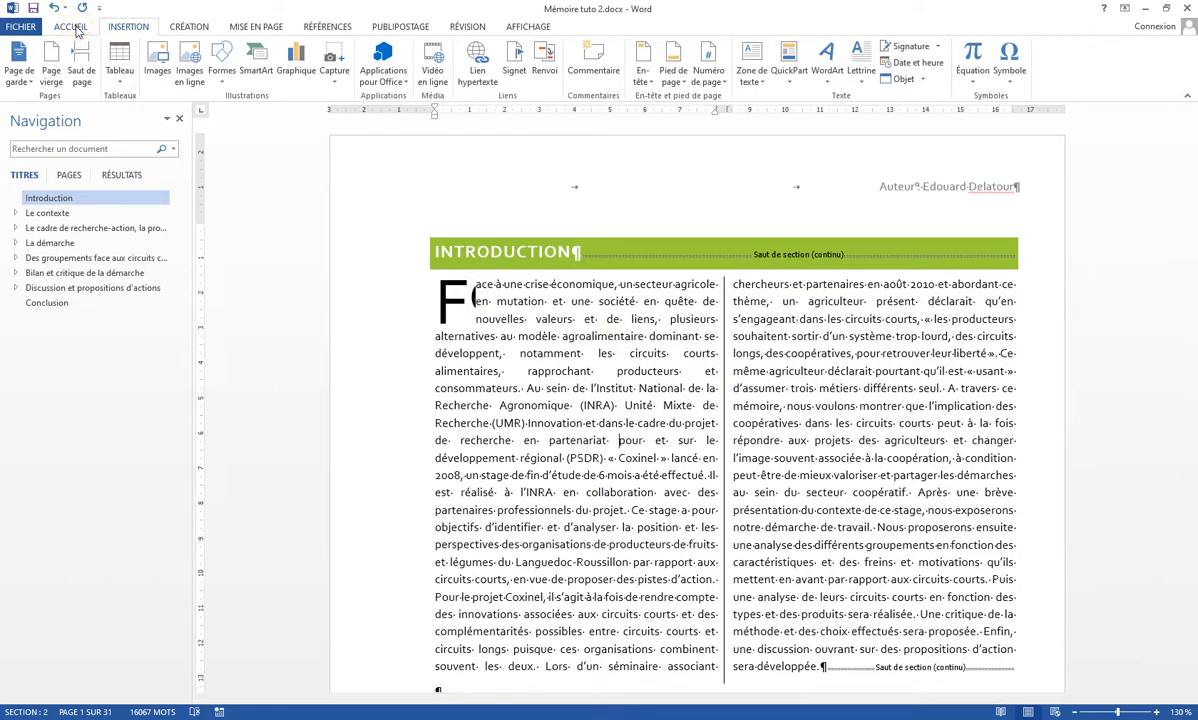
{"action": "left_click", "coordinate": [74, 27]}
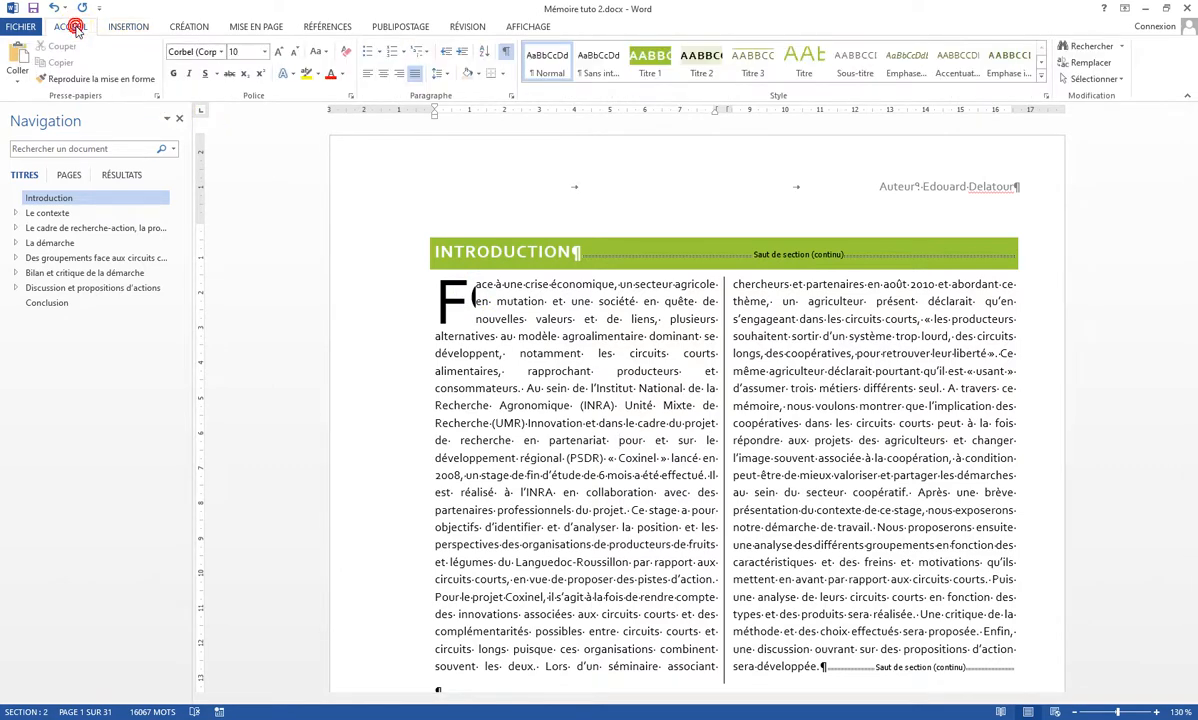
{"action": "left_click", "coordinate": [507, 51]}
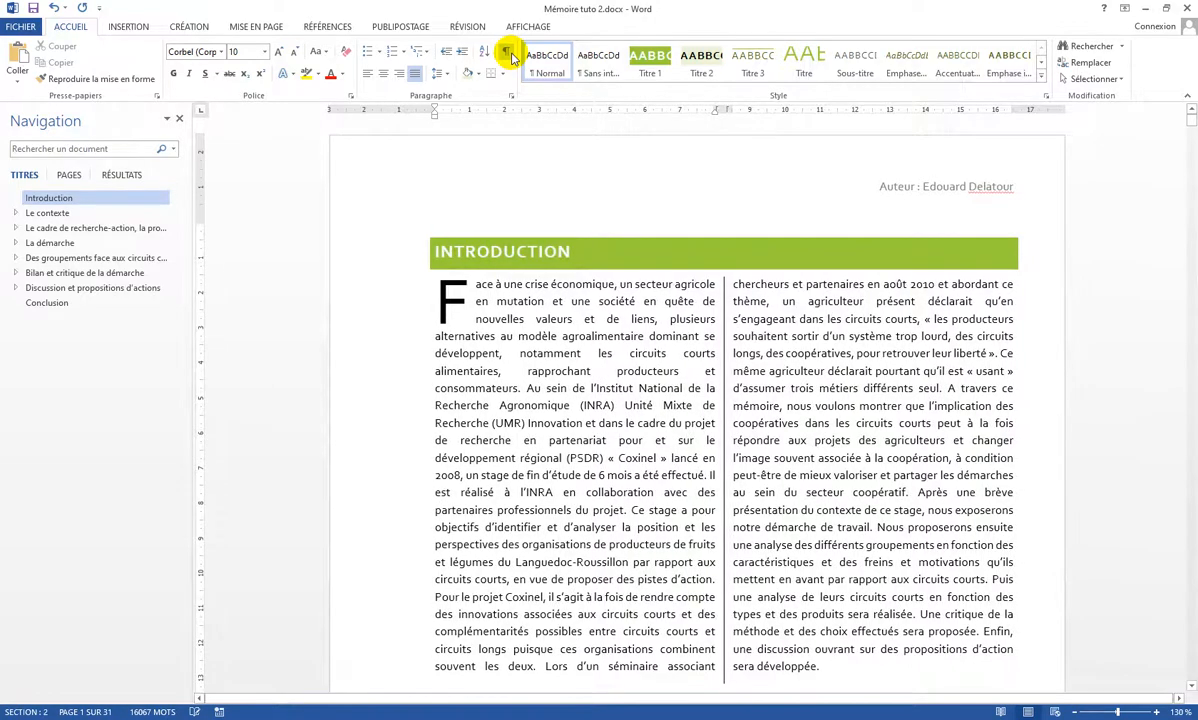